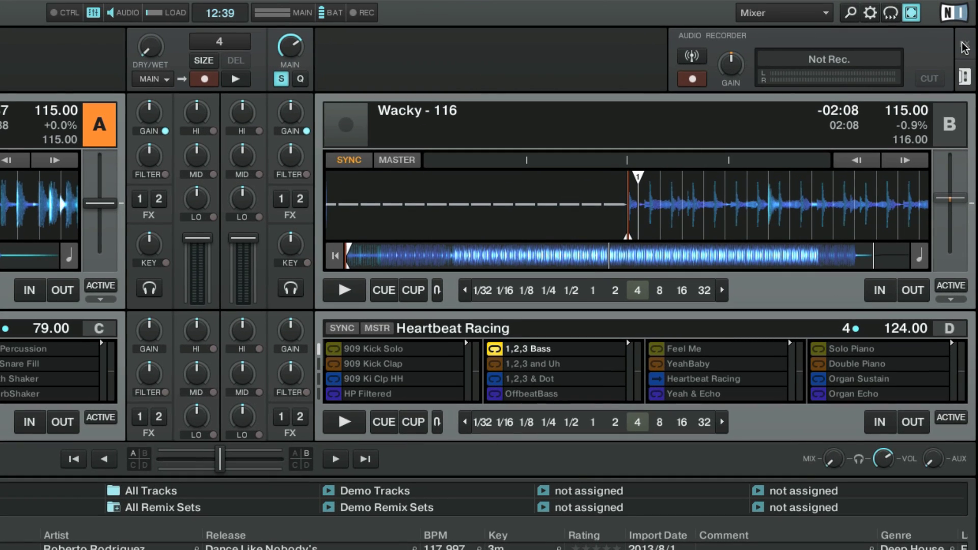
Swap the top panel to FX unit 2 and back, then enable Show Global Section
left_click(964, 46)
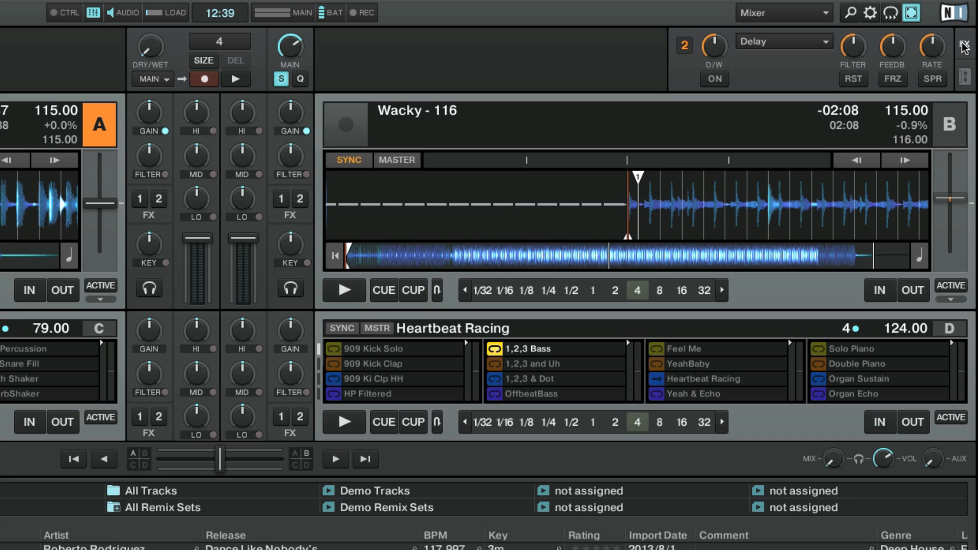
left_click(964, 77)
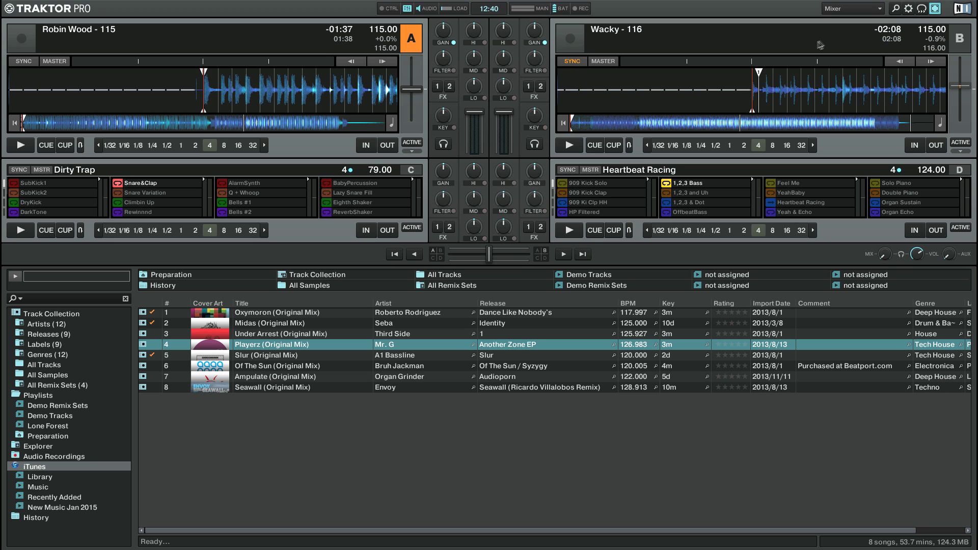
left_click(908, 9)
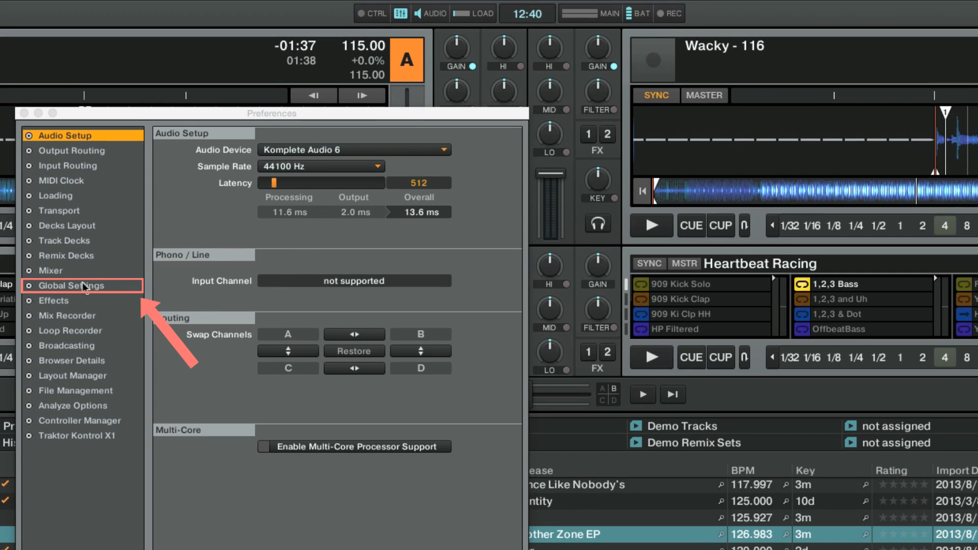
left_click(83, 284)
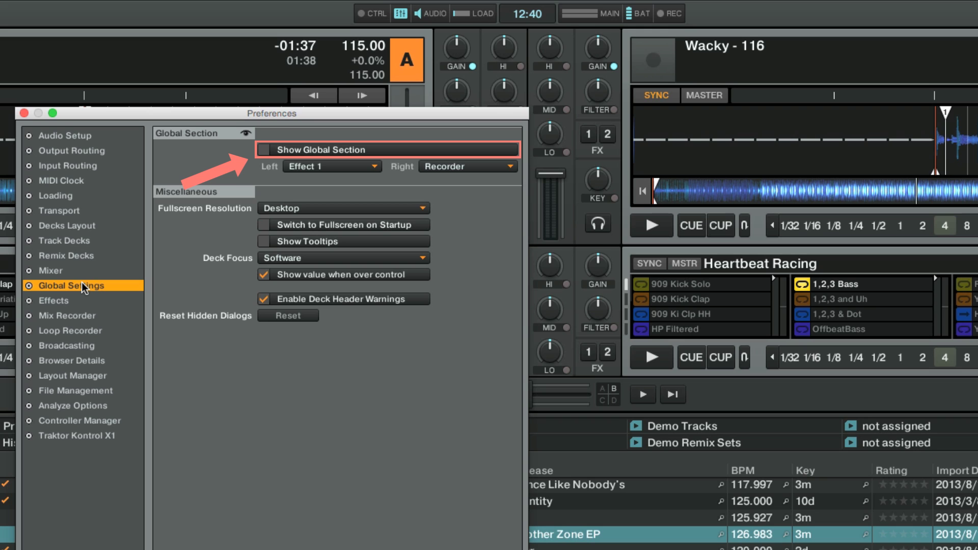
left_click(262, 150)
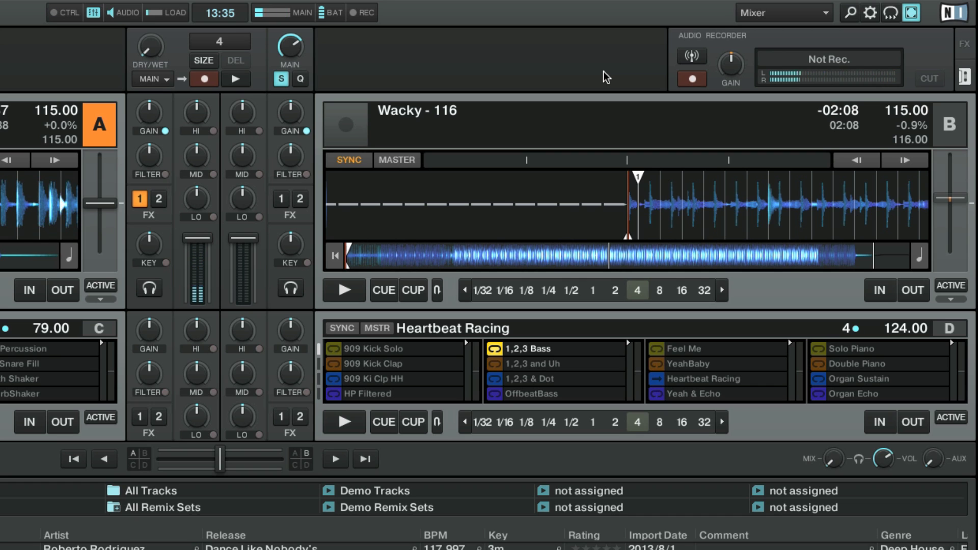
Check Internal mixing mode in Output Routing, then view the Mix Recorder's Internal source settings
left_click(871, 13)
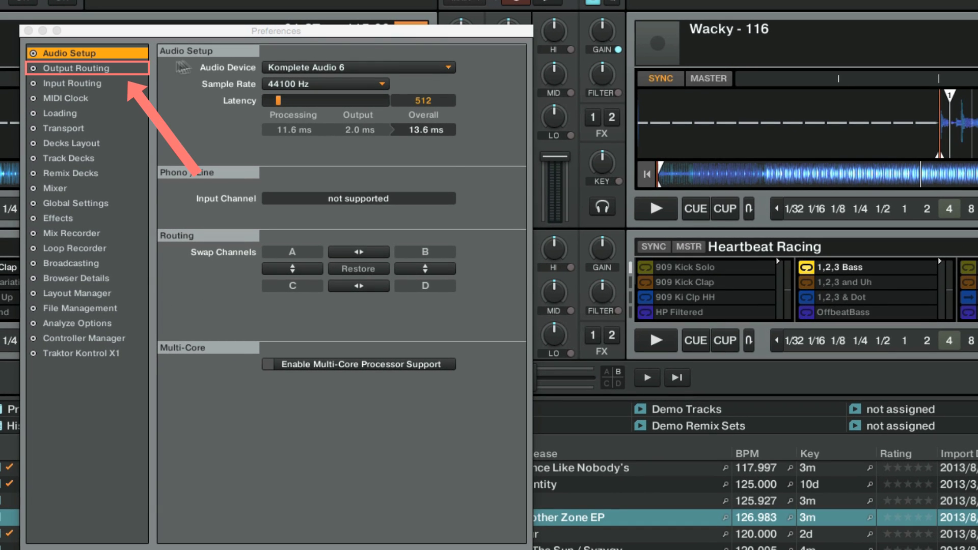
left_click(105, 71)
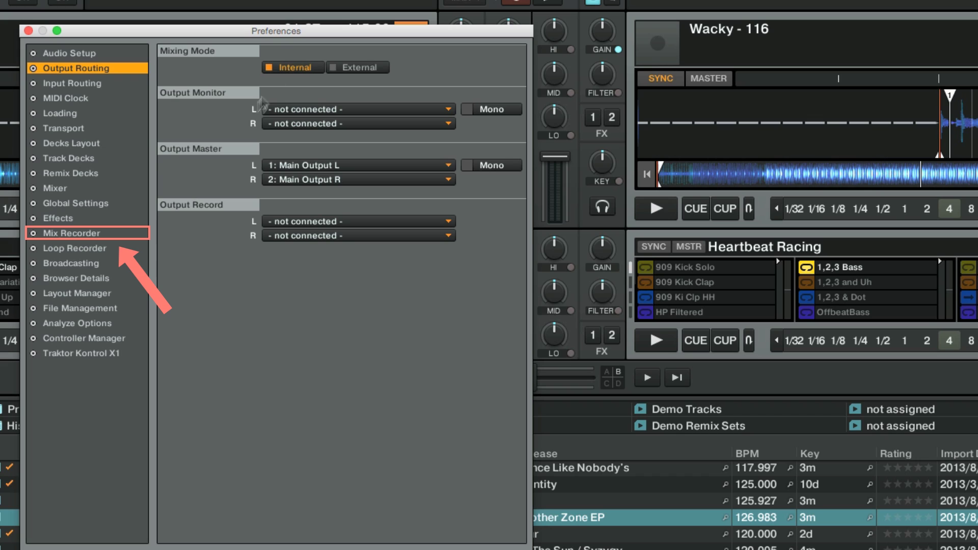
left_click(86, 237)
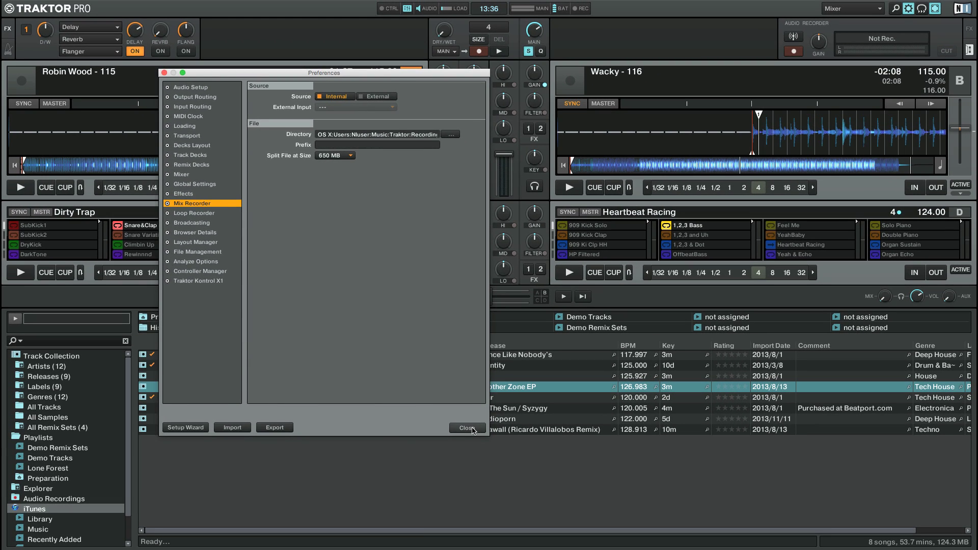
Close Preferences, start deck A playing, and turn the recorder gain down to -3.0 dB
left_click(468, 430)
key("space")
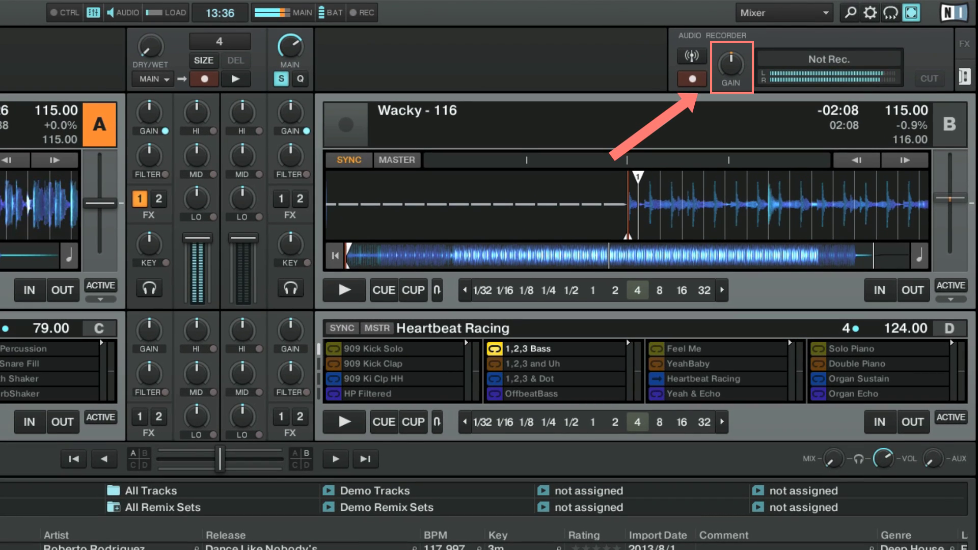
mouse_move(731, 65)
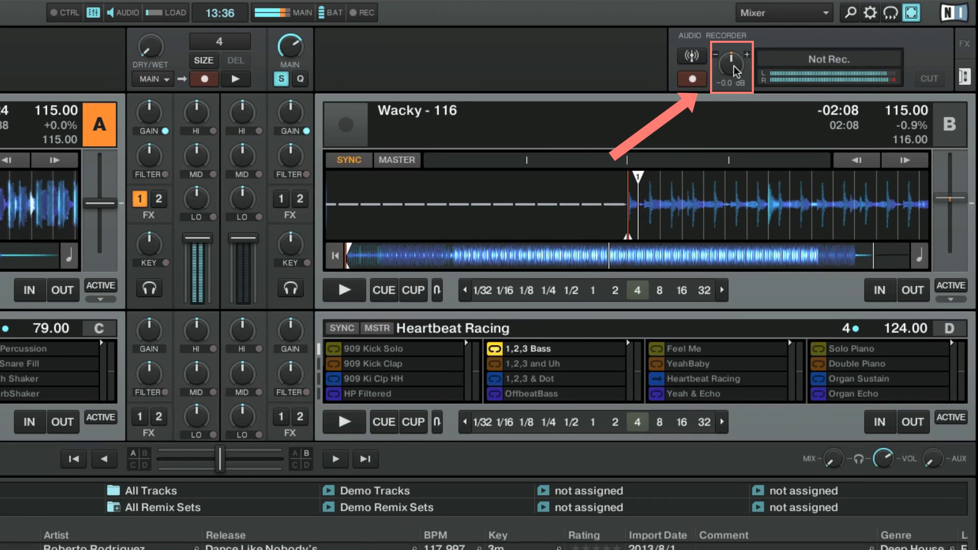
left_click_drag(732, 65, 736, 70)
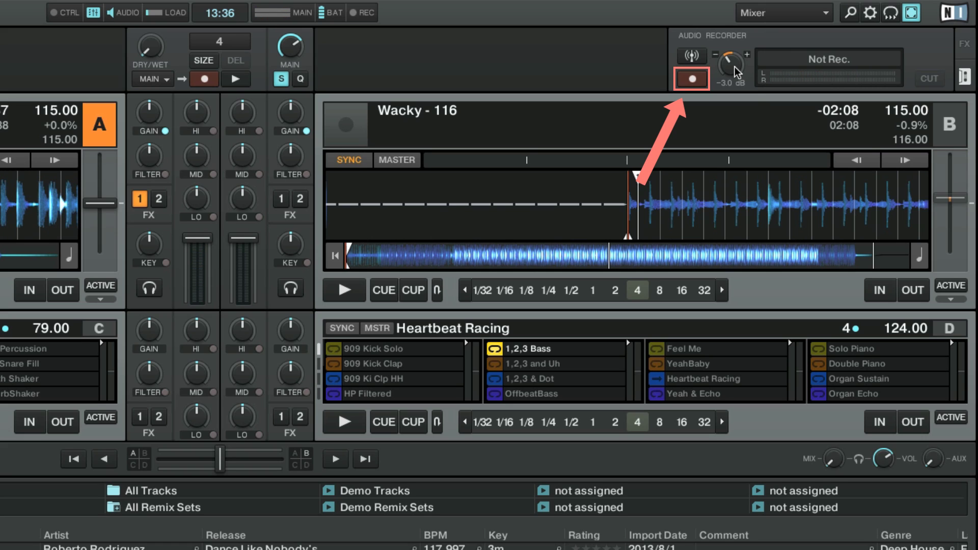
Start an Audio Recorder mix recording and stop it after about nine seconds
left_click(693, 79)
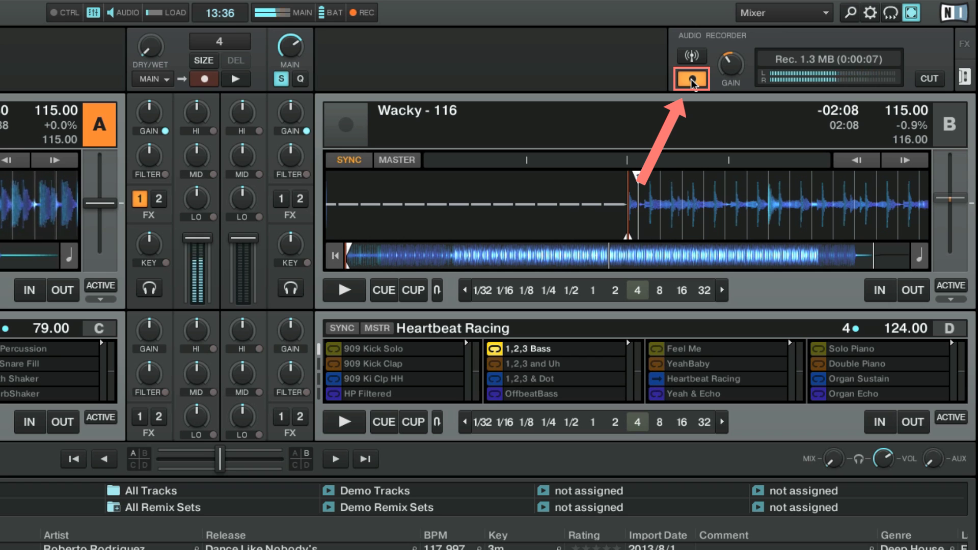
left_click(692, 81)
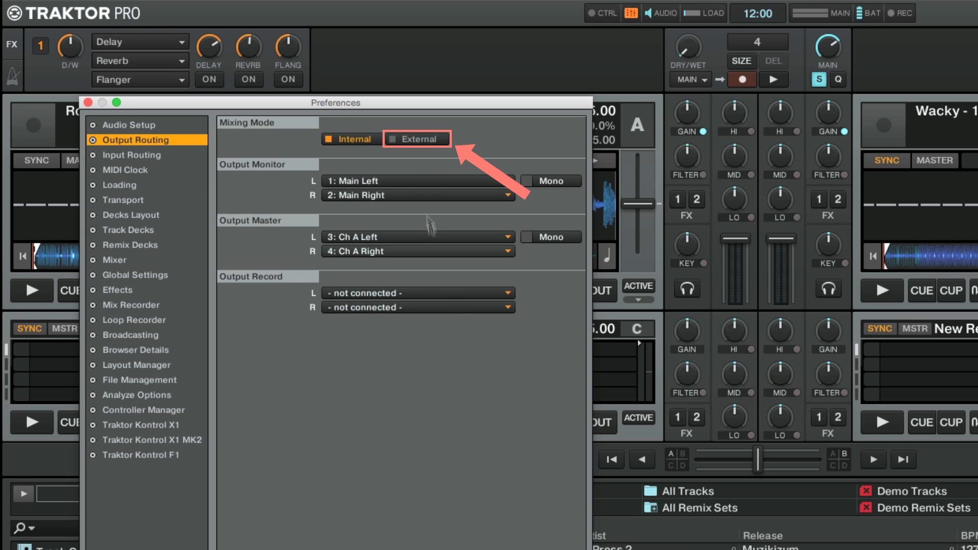
Select External as the mixing mode in Output Routing
left_click(418, 142)
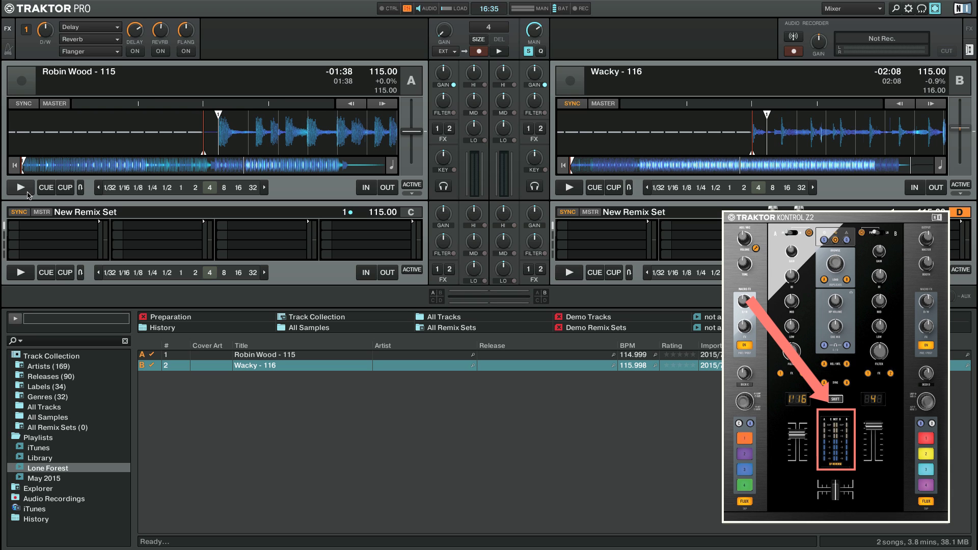
Start deck A playing, then deck B
left_click(27, 193)
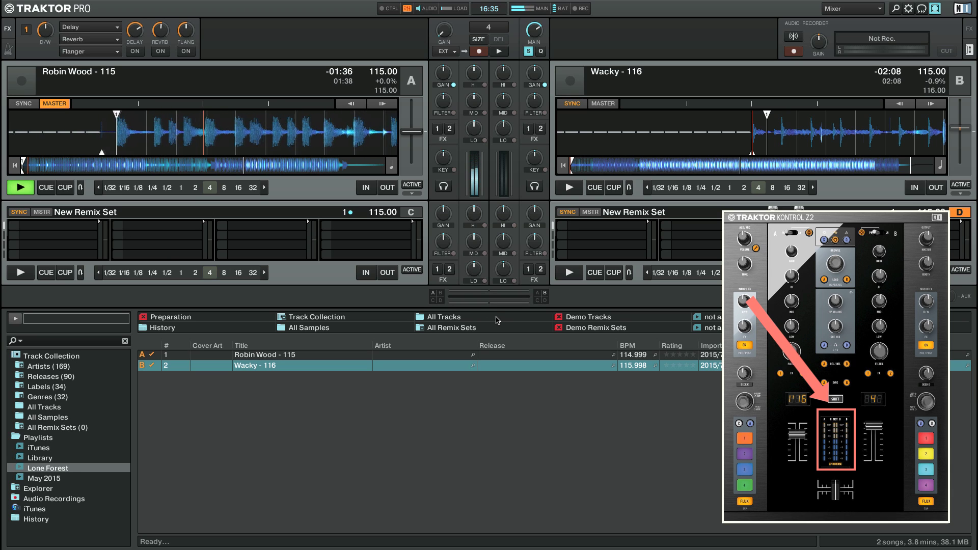
left_click(570, 187)
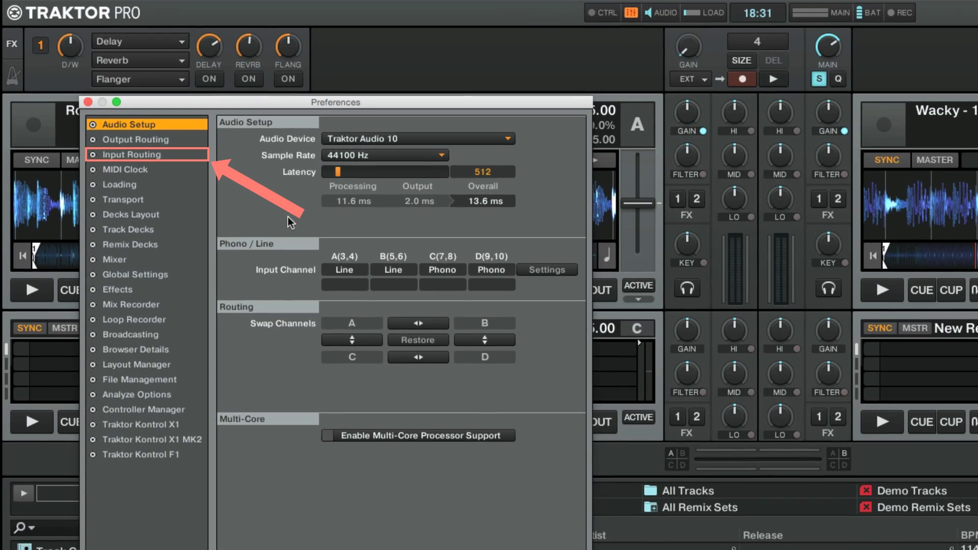
Set Input FX Send (Ext) to 7: Ch C Left and 8: Ch C Right in Input Routing
left_click(168, 158)
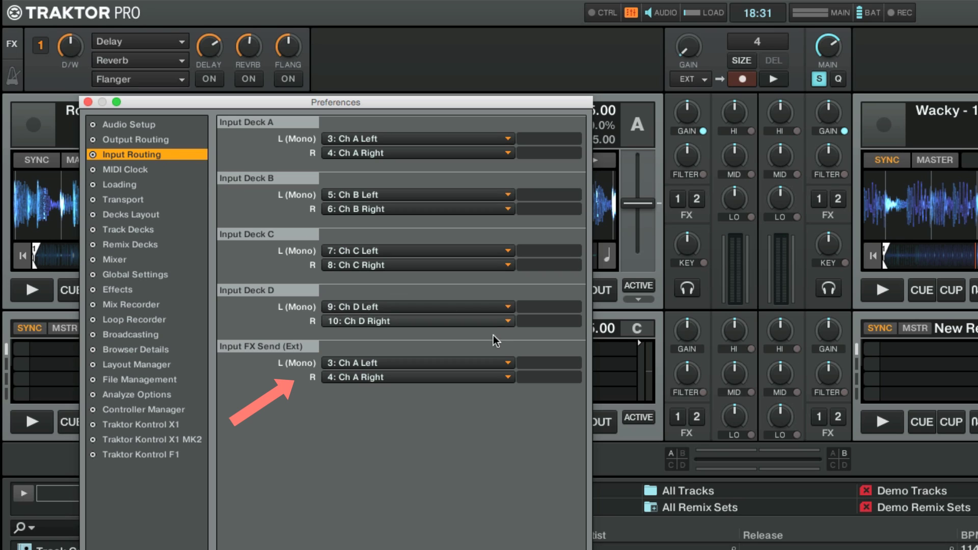
left_click(507, 364)
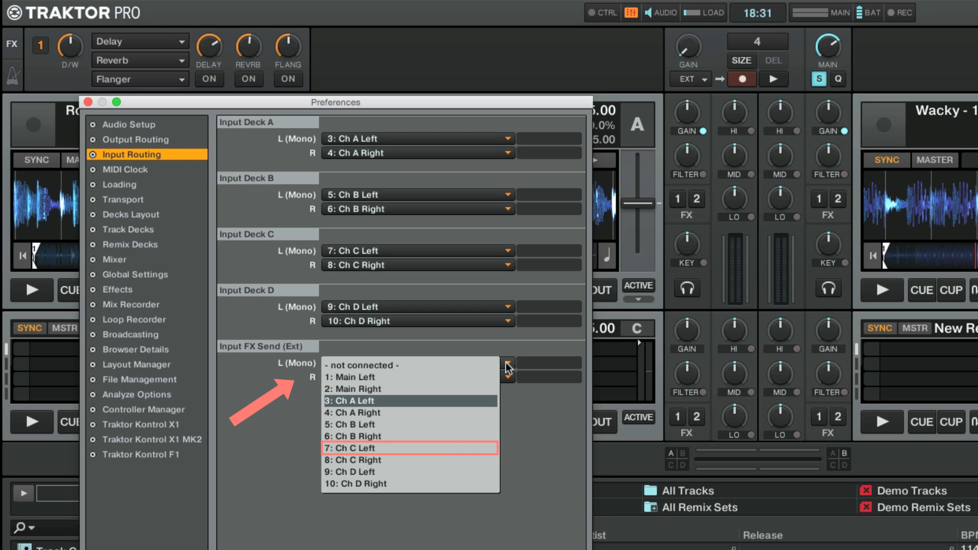
left_click(443, 451)
left_click(504, 378)
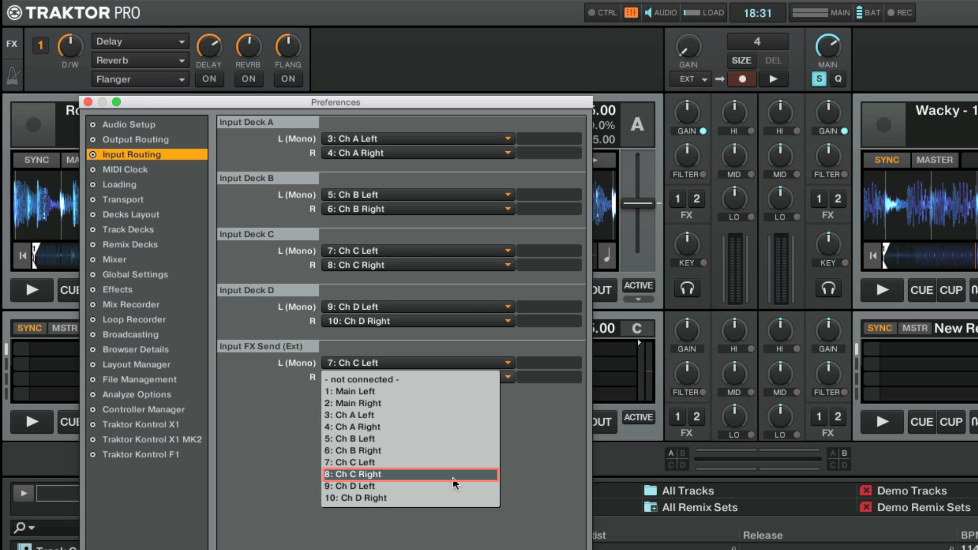
left_click(454, 474)
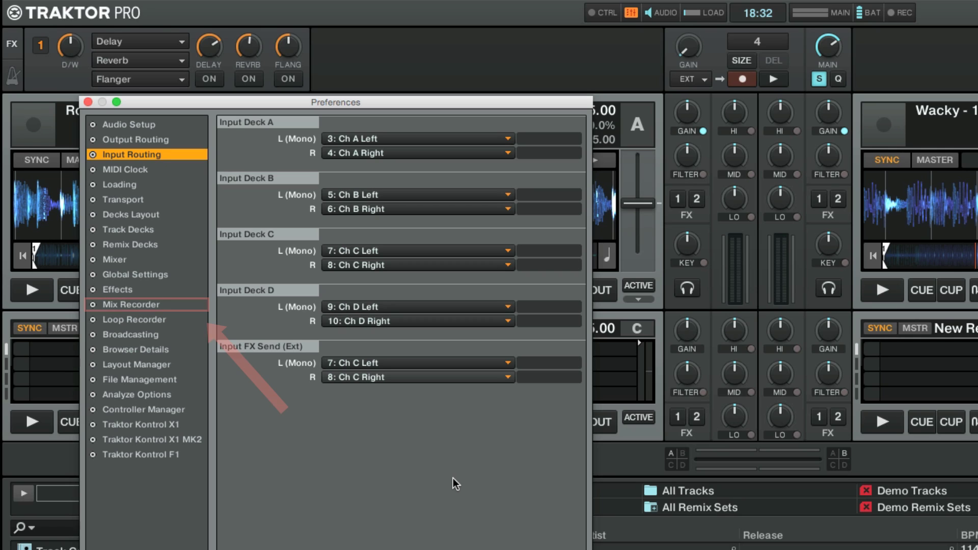
Set the Mix Recorder source to External, using Input FX Send (Ext) as the external input
left_click(170, 306)
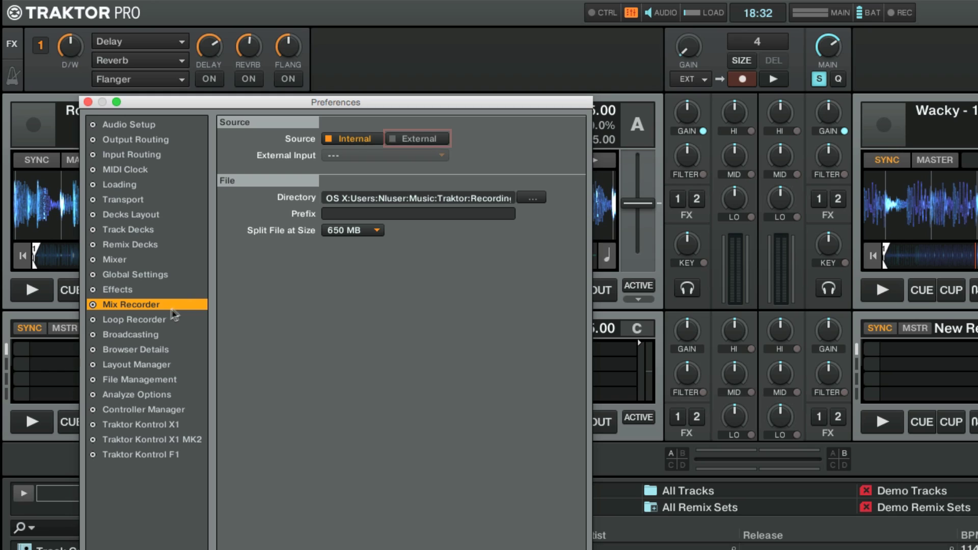
left_click(418, 139)
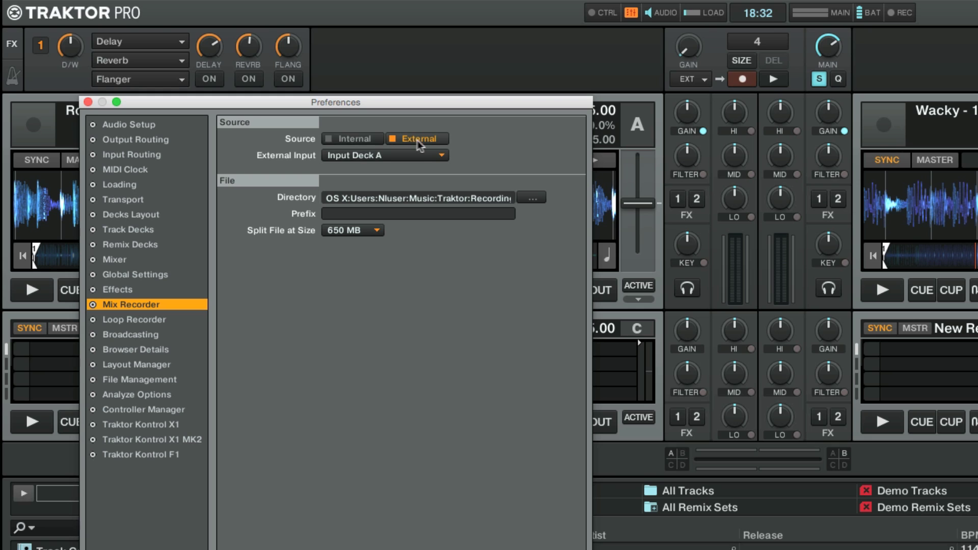
left_click(442, 155)
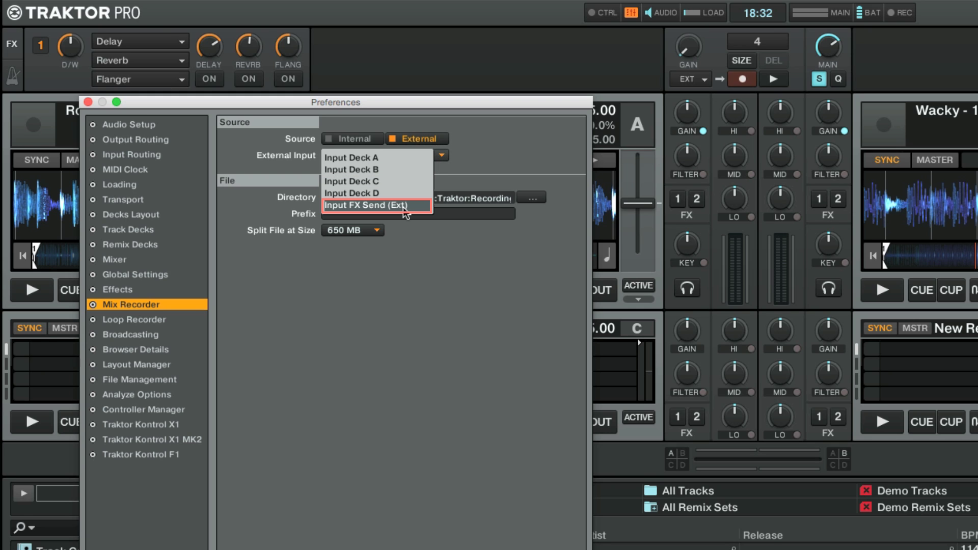
left_click(403, 206)
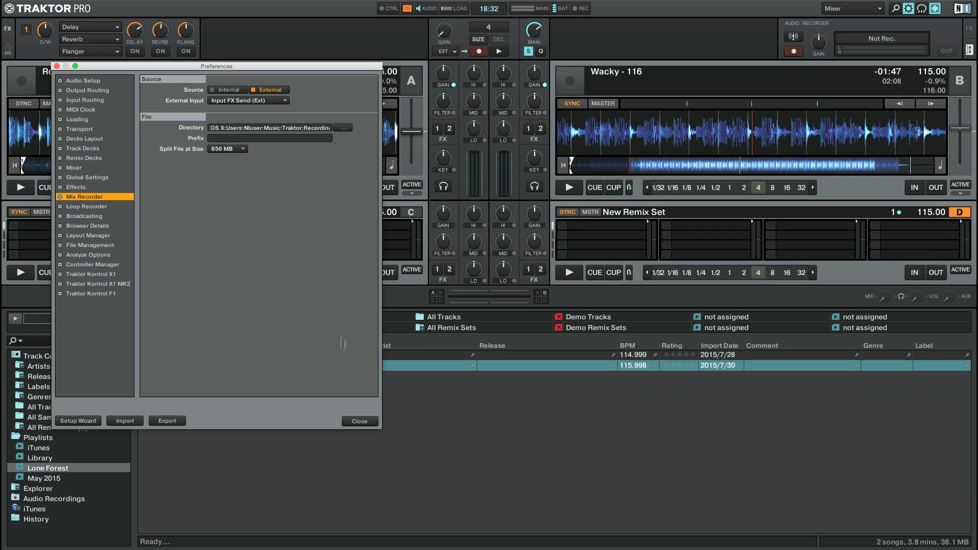
Close Preferences, start recording, and play Robin Wood on deck A from its start
left_click(357, 422)
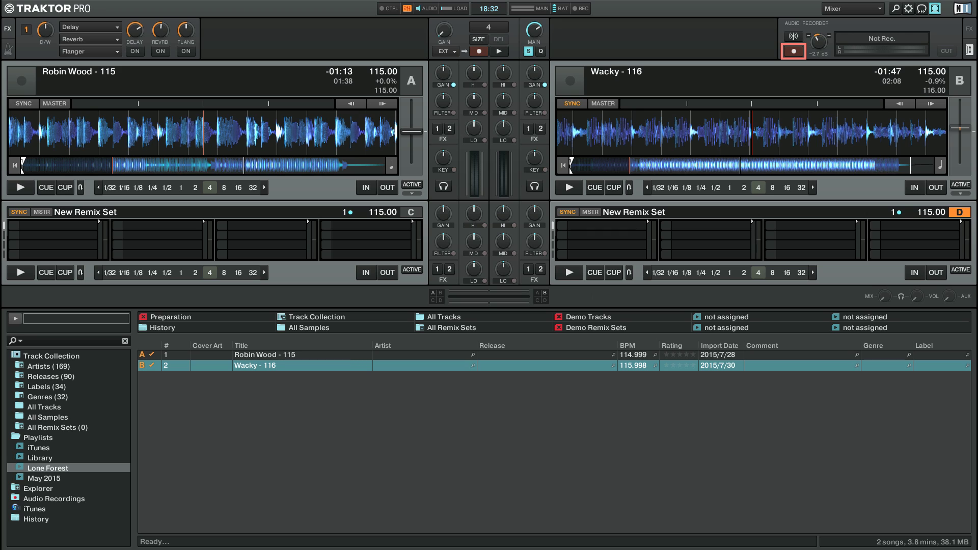
left_click(796, 54)
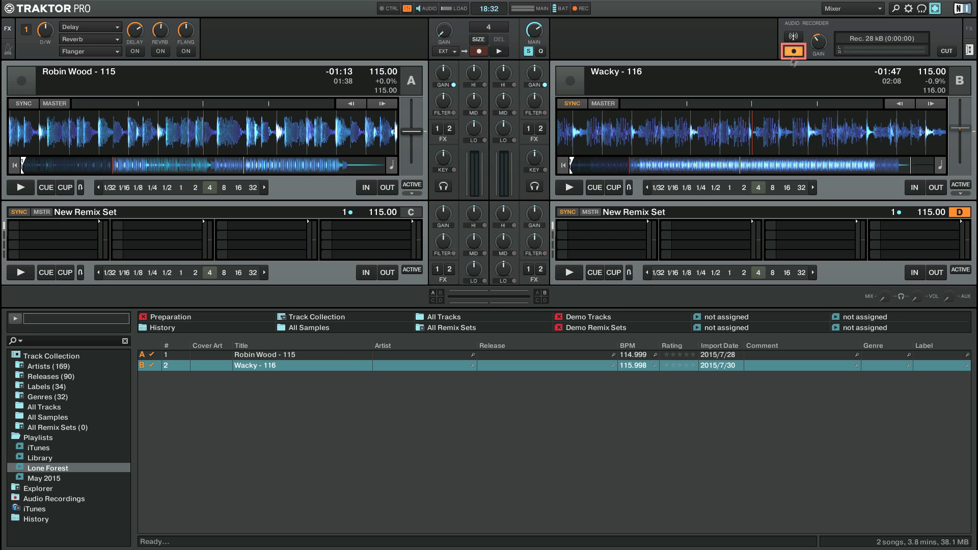
left_click(14, 165)
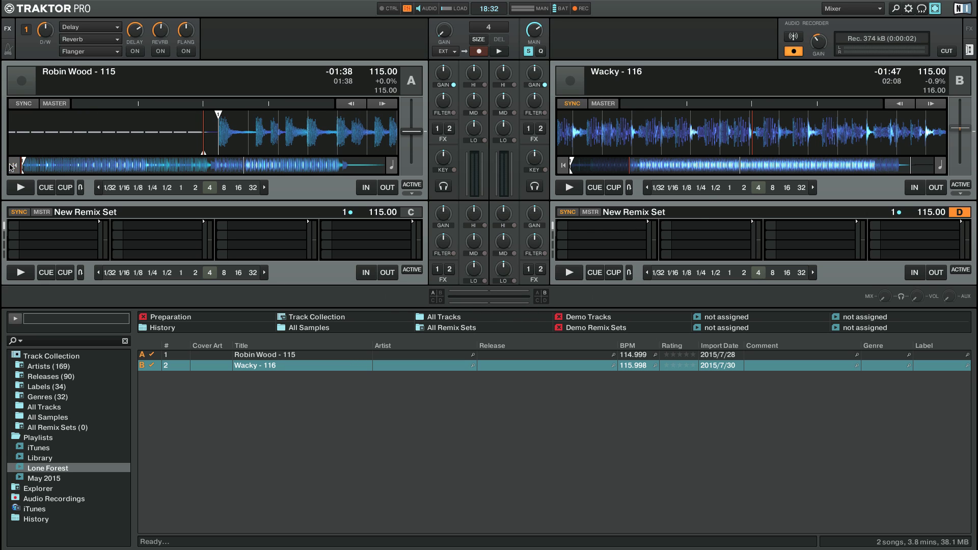
left_click(21, 187)
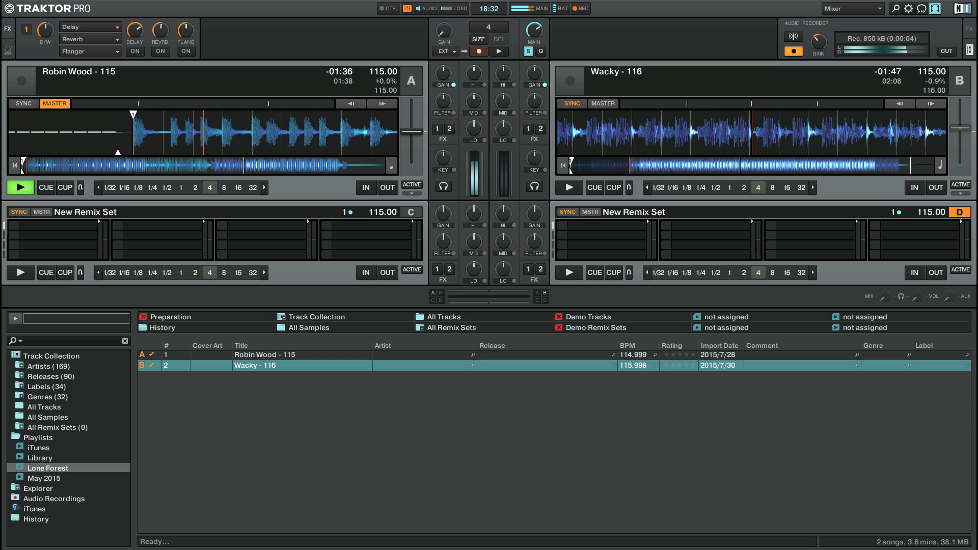
Bring in Wacky on deck B from its start, then stop the recording
left_click(566, 166)
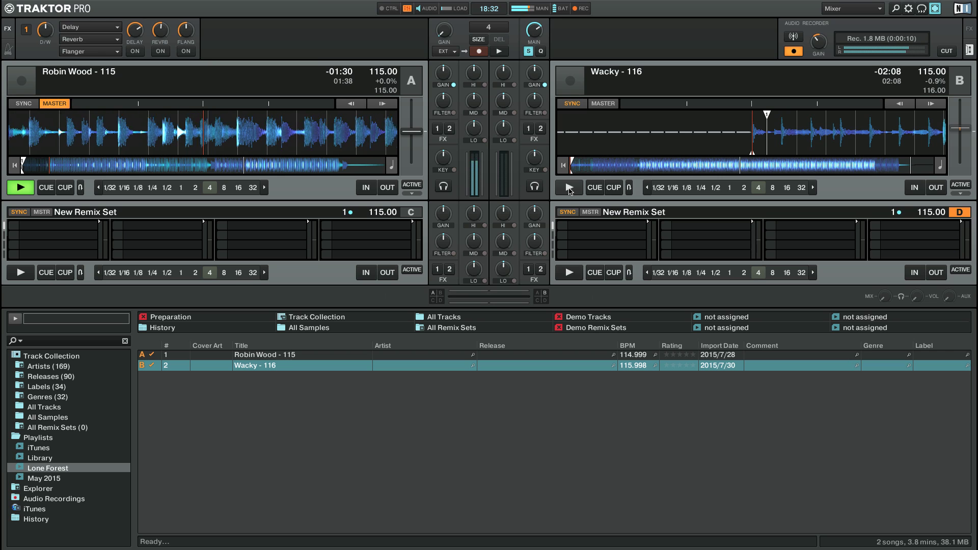
left_click(569, 188)
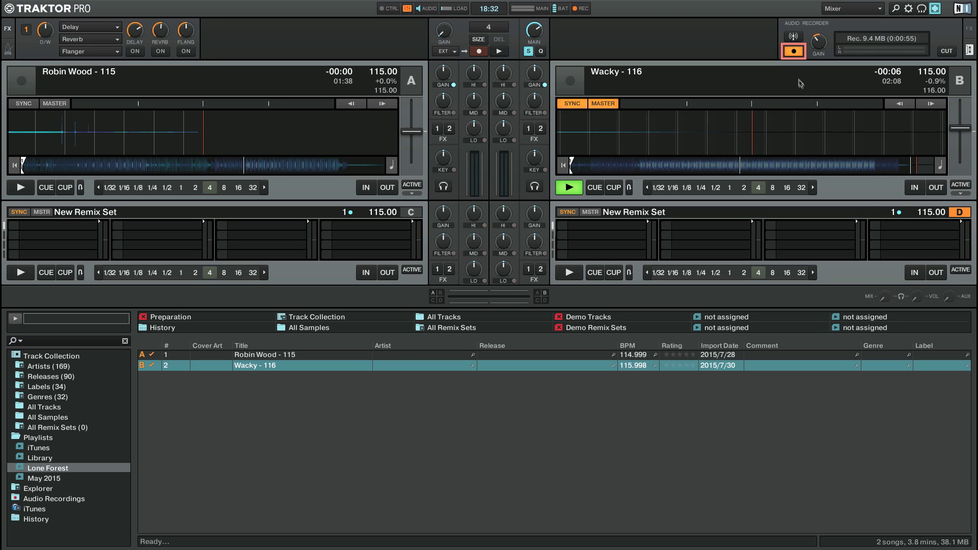
left_click(793, 53)
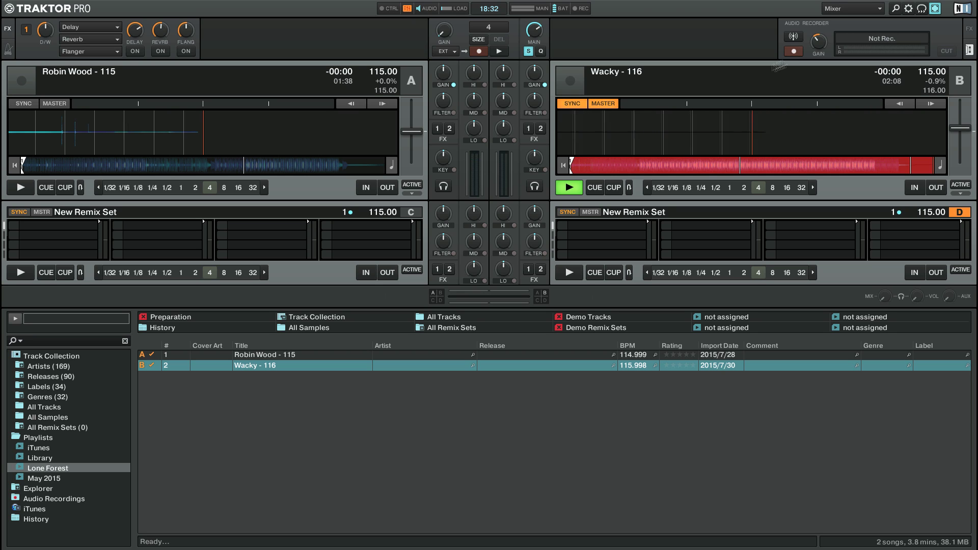
List Audio Recordings in the browser and open the latest recording's context menu
left_click(66, 500)
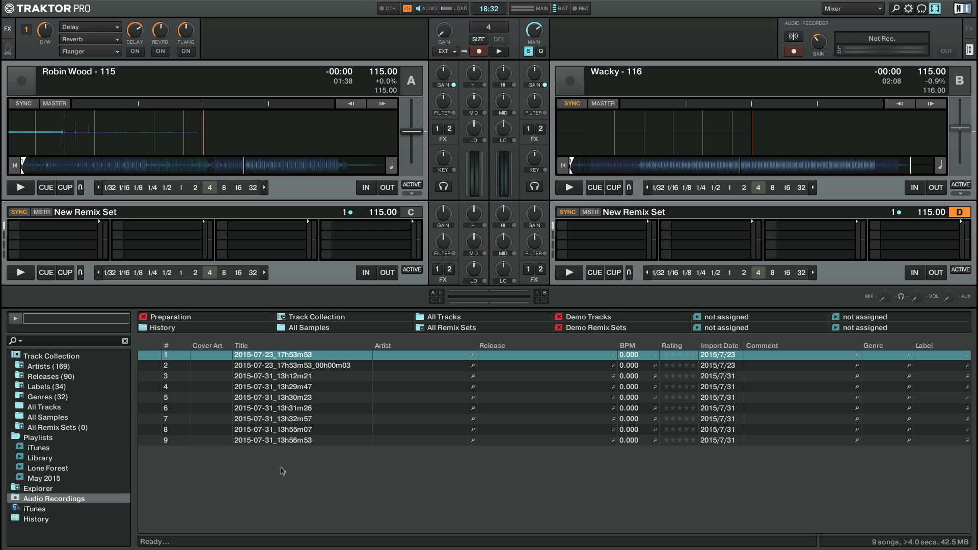
right_click(294, 442)
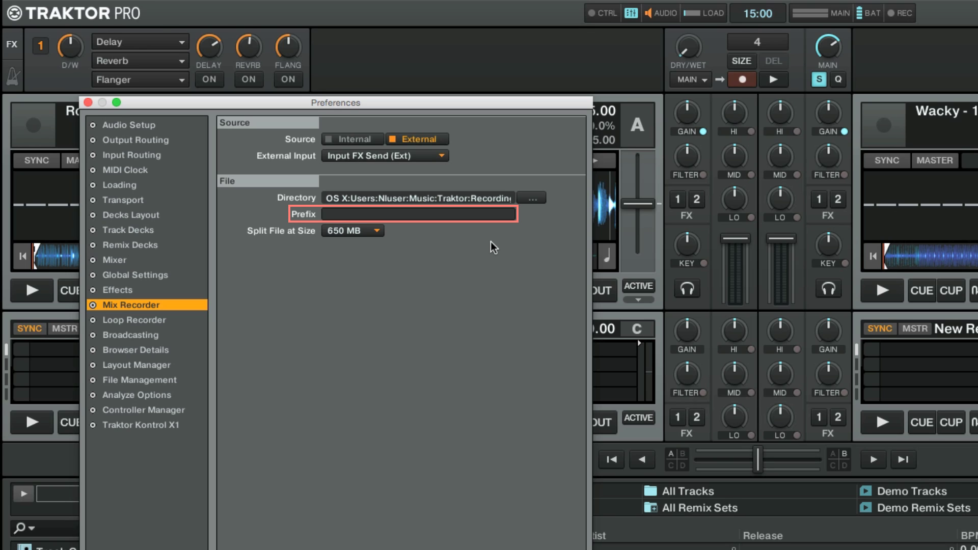
Check the file size choices in the Mix Recorder's Split File at Size dropdown
left_click(377, 231)
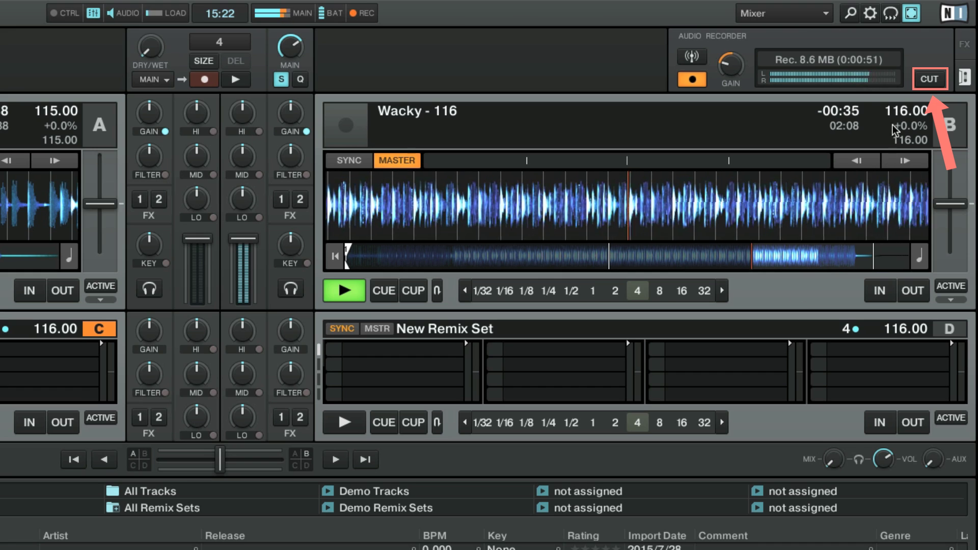
Cut the running recording at about 52 seconds so recording continues in a new file
left_click(929, 80)
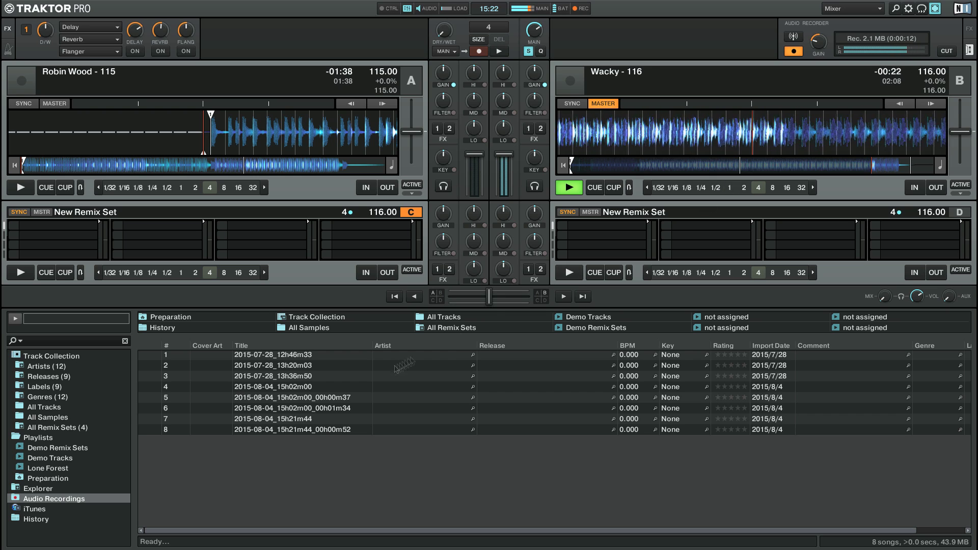
Show the newest recording, 2015-08-04_15h21m44_00h00m52.wav, in Finder
right_click(330, 431)
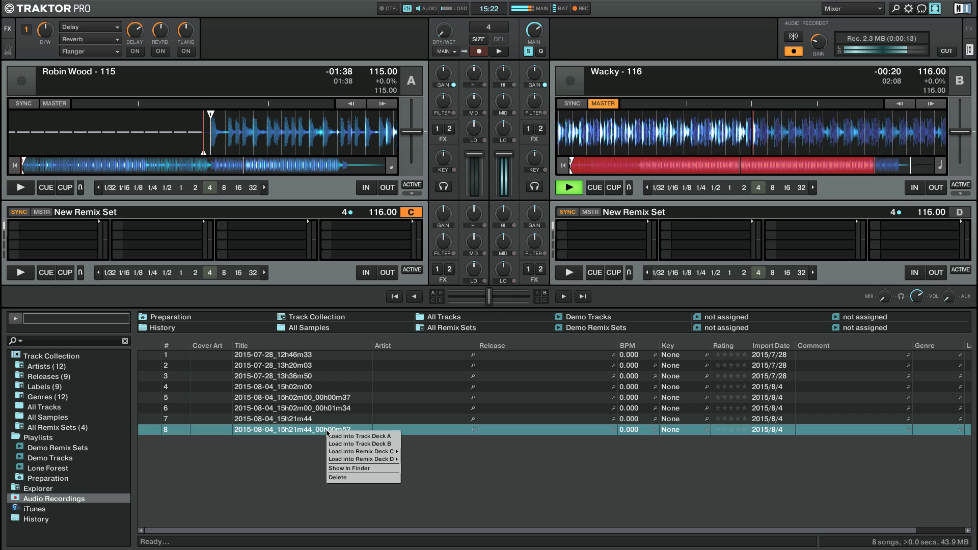
left_click(338, 468)
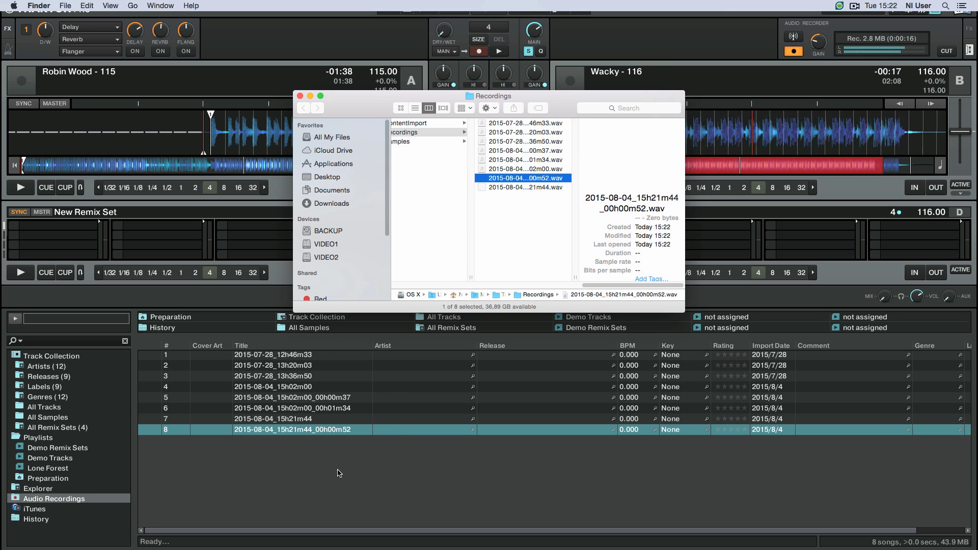